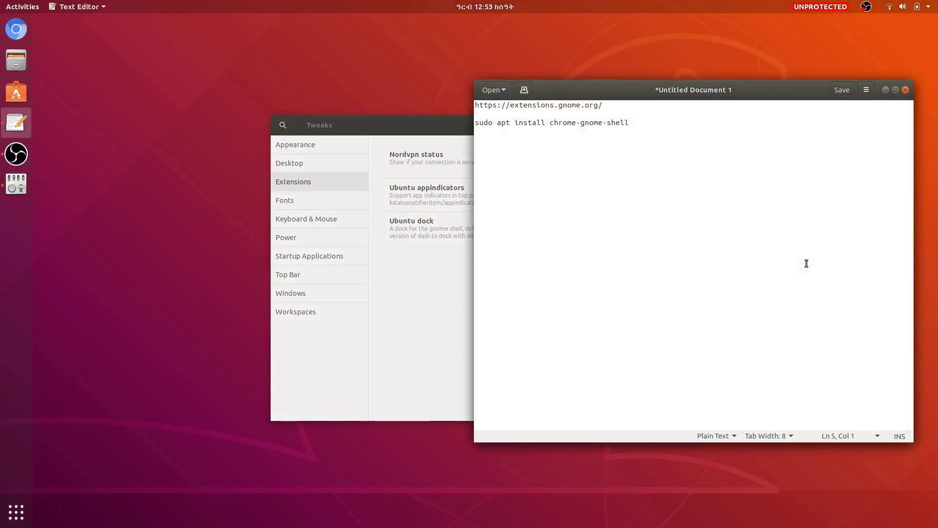
# Write the note "As you can the option for the user theme isn't there or can't be found and can't be enabled"
pyautogui.write('you can ')
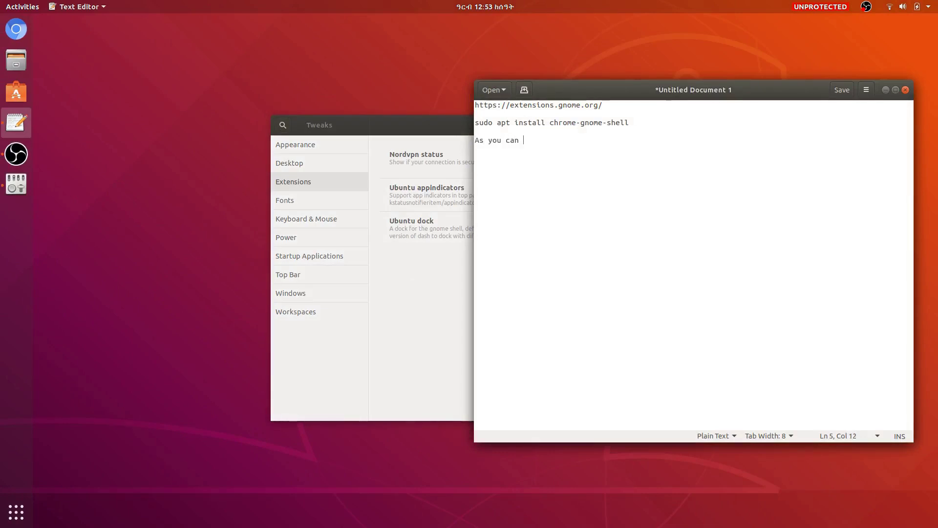
pyautogui.write('the option')
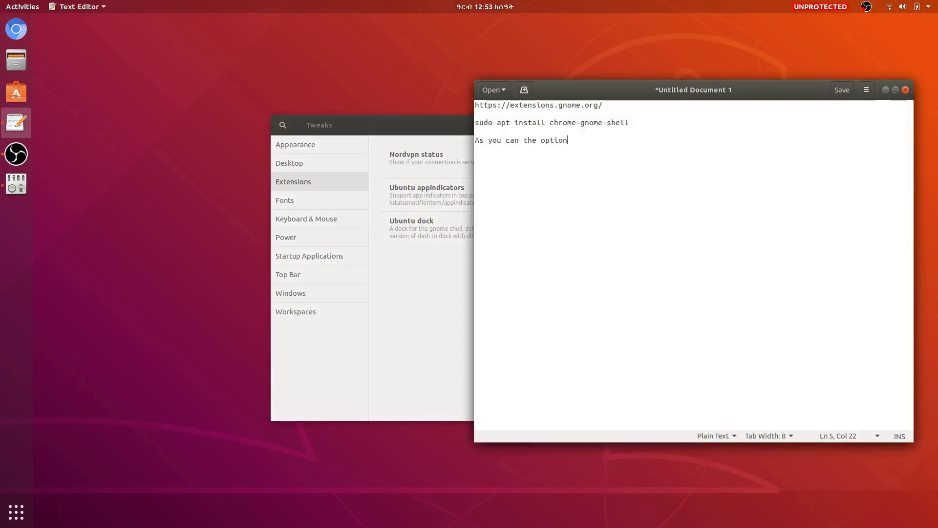
pyautogui.write(' for the us')
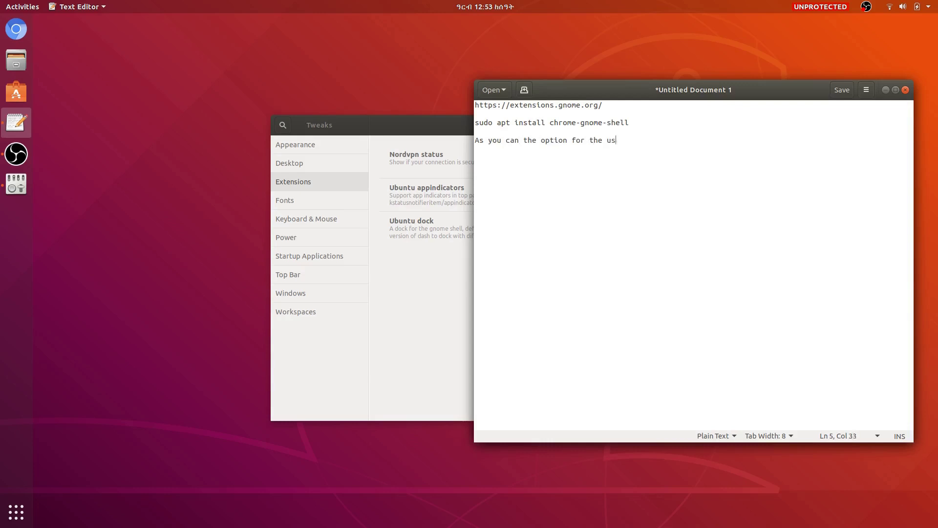
pyautogui.write("er theme isn't")
pyautogui.press('BackSpace')
pyautogui.write("isn't there or can't be found and")
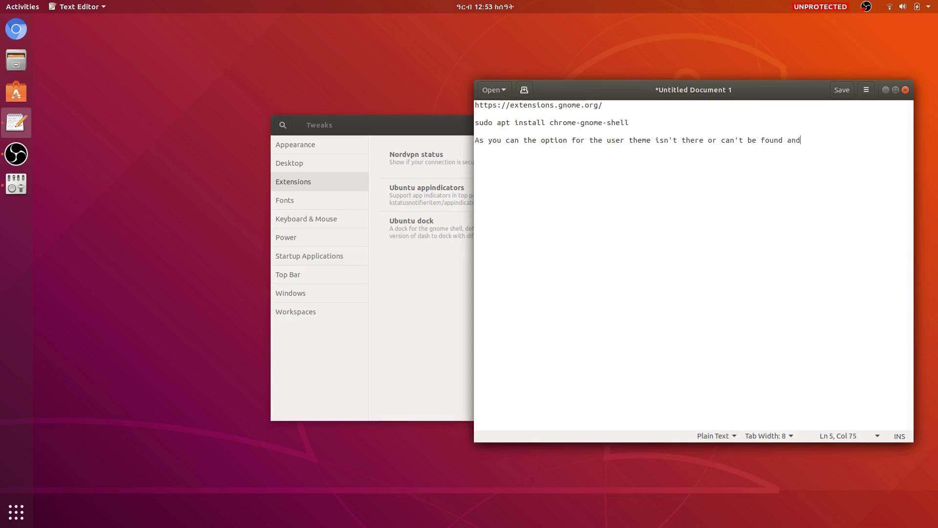
pyautogui.write(" can't be enabled")
# Add the line "to enable it follow these simple steps" to the note, separated by a blank line
pyautogui.press('Return')
pyautogui.press('Return')
pyautogui.write('to en')
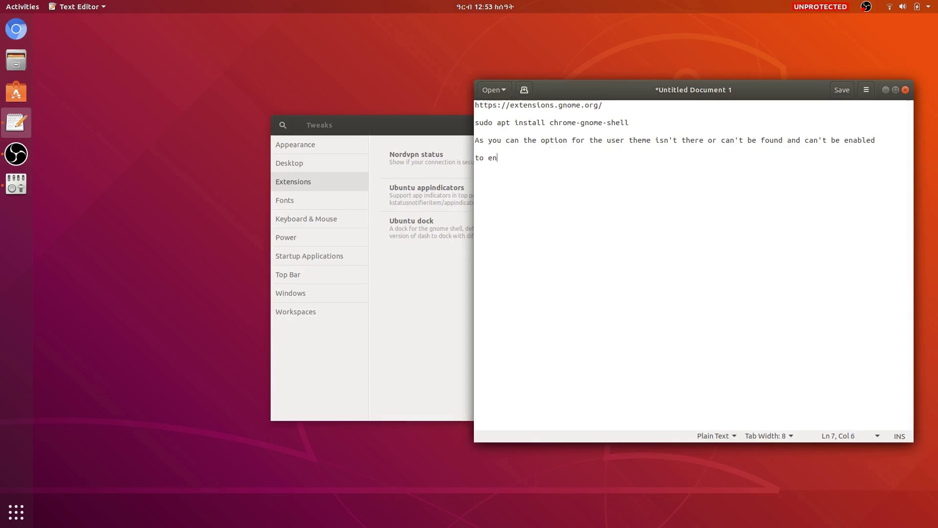
pyautogui.write('able it follow te')
pyautogui.write('ese simp')
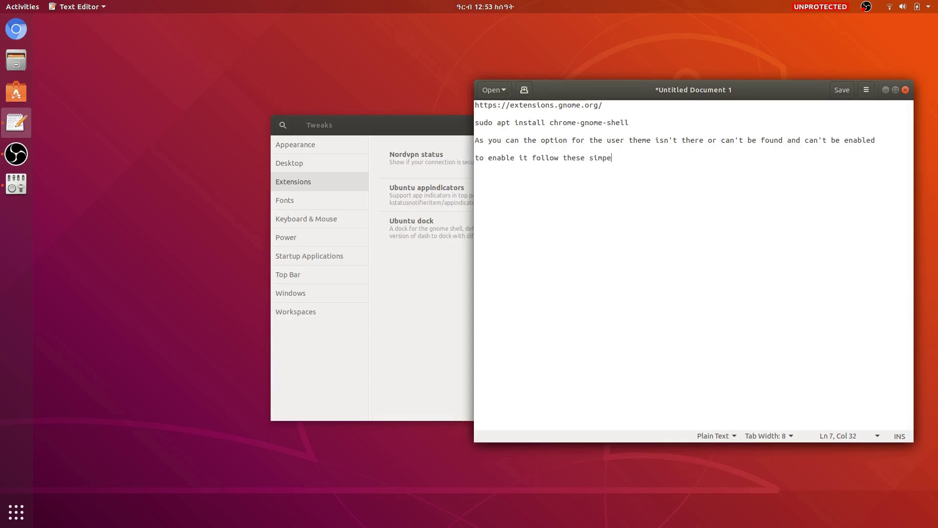
pyautogui.write('le steps')
# Add the instruction line "first open up firefox" below the introduction in the note
pyautogui.press('Return')
pyautogui.write('rst op')
pyautogui.press('BackSpace')
pyautogui.write('open up firefox')
# Find the Firefox web browser among the installed applications and launch it
pyautogui.press('super')
pyautogui.write('fir')
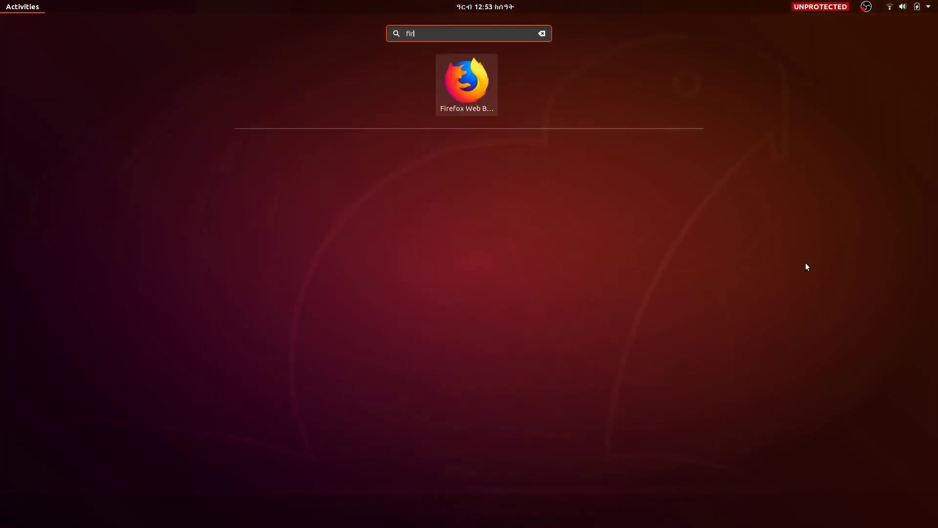
pyautogui.press('Return')
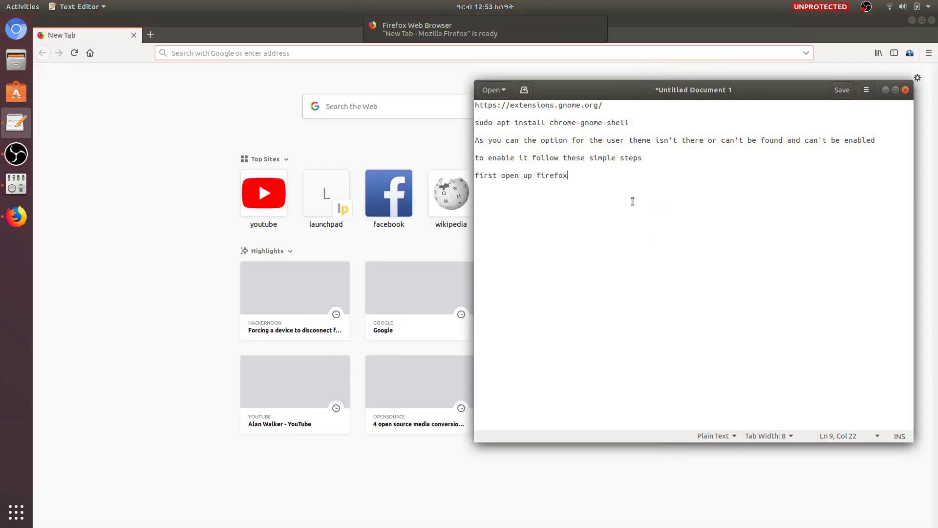
# Add the instruction line "copy and paste the link from the video description" to the note
pyautogui.press('Return')
pyautogui.press('Return')
pyautogui.write('cope and ')
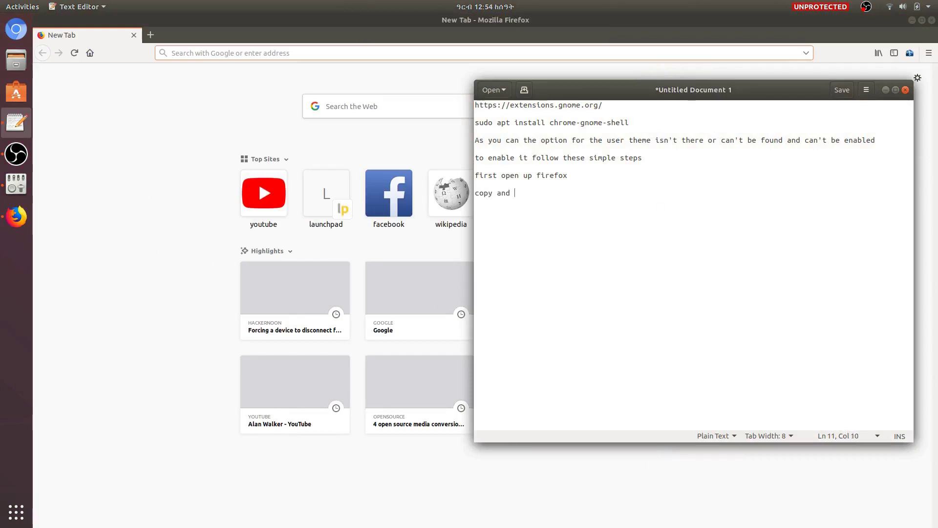
pyautogui.write('paste the lin')
pyautogui.write('k')
pyautogui.write(' from the cescrip')
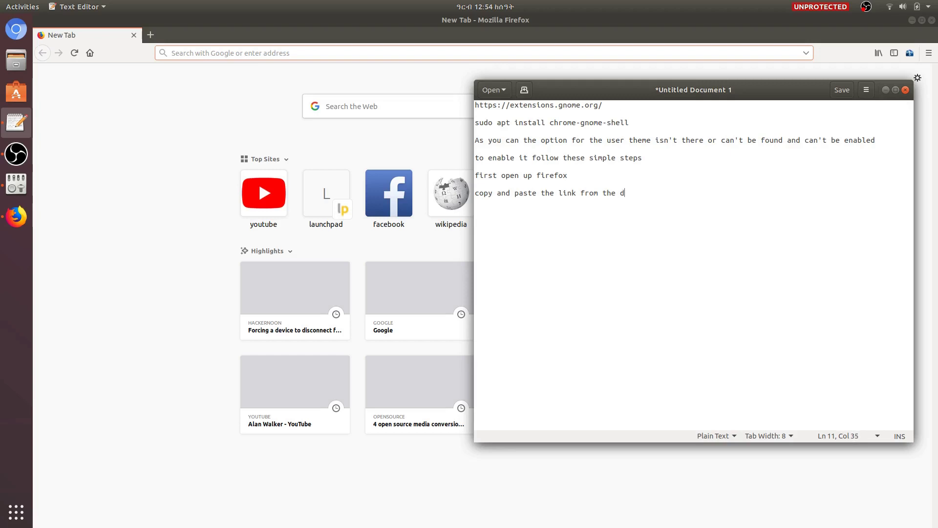
pyautogui.write('tion')
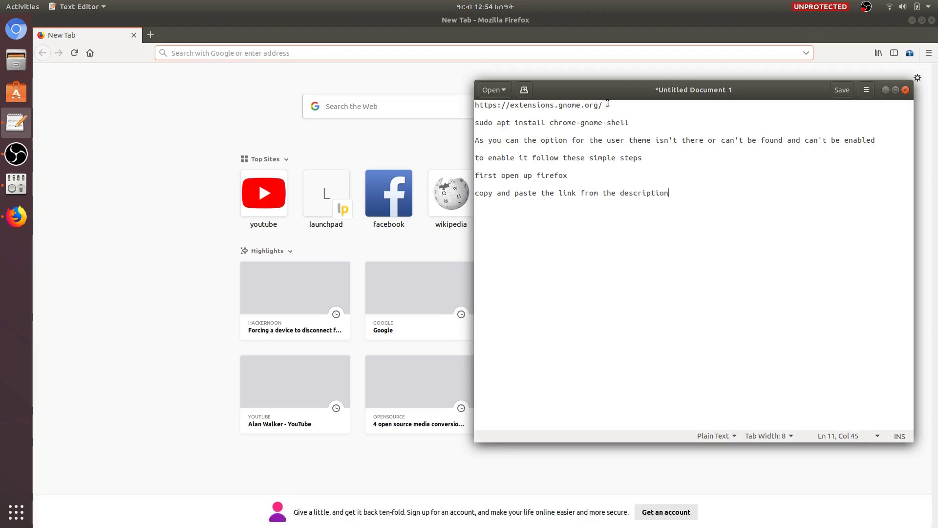
pyautogui.click(621, 192)
pyautogui.write('vide')
pyautogui.press('BackSpace')
pyautogui.write('o')
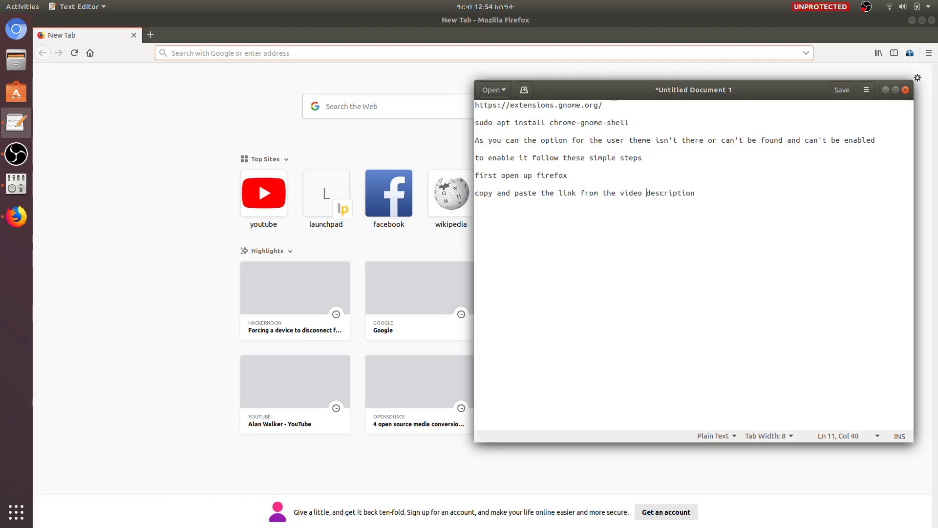
pyautogui.moveTo(631, 109); pyautogui.dragTo(482, 106)
pyautogui.rightClick(481, 106)
pyautogui.click(511, 142)
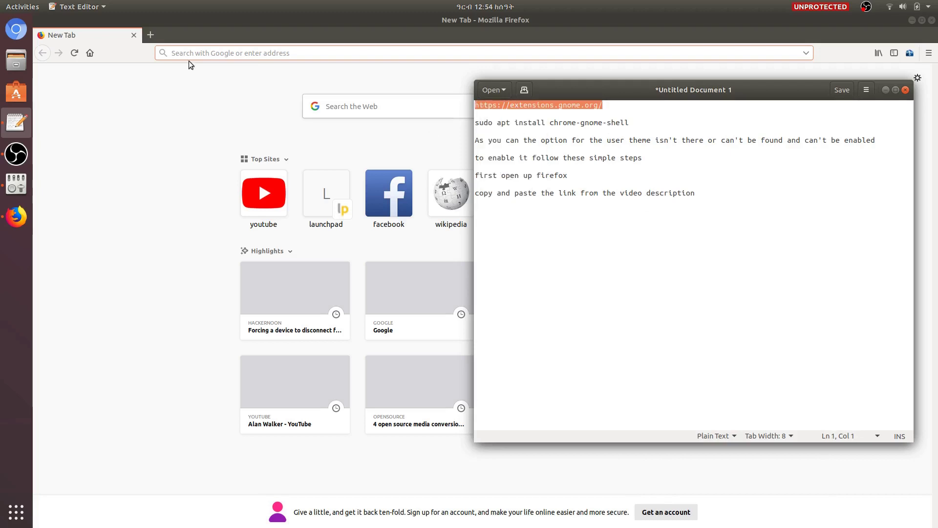
pyautogui.rightClick(206, 51)
pyautogui.click(232, 101)
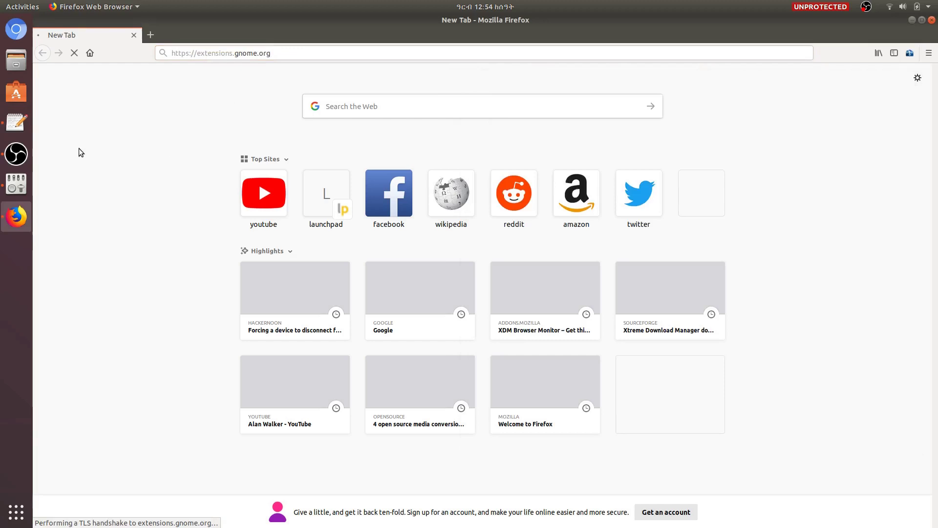
# Return to the text editor and add the instruction line "close the gnome tweak tool"
pyautogui.click(16, 123)
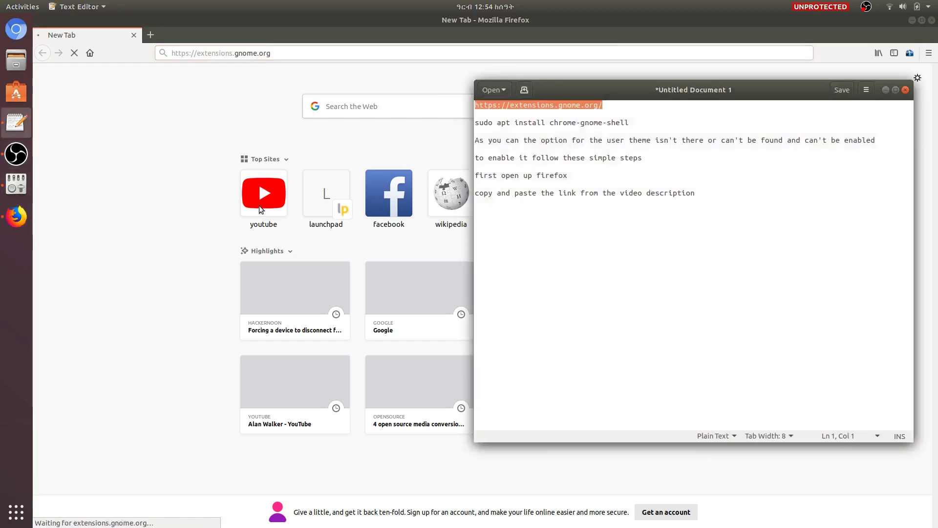
pyautogui.click(764, 216)
pyautogui.write('close the gnome tweak tool')
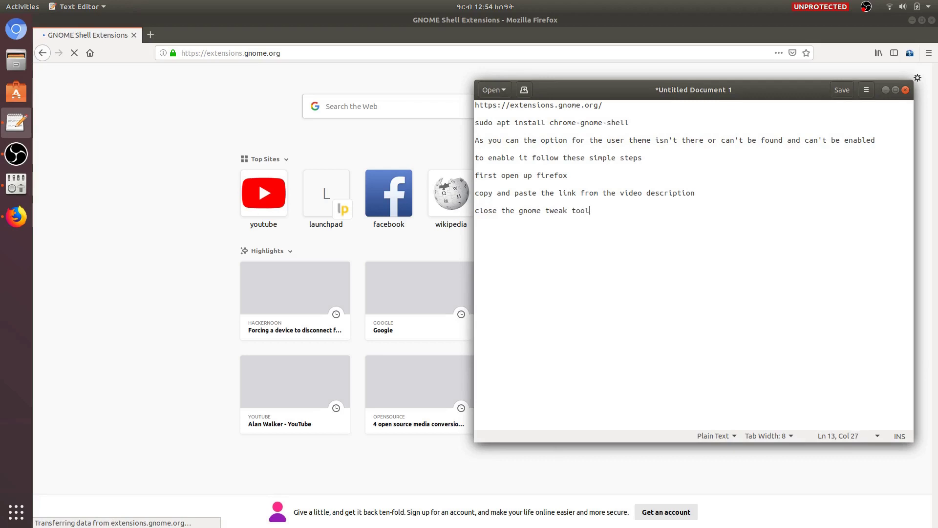
# Bring the Tweaks window to the front and close it
pyautogui.click(36, 188)
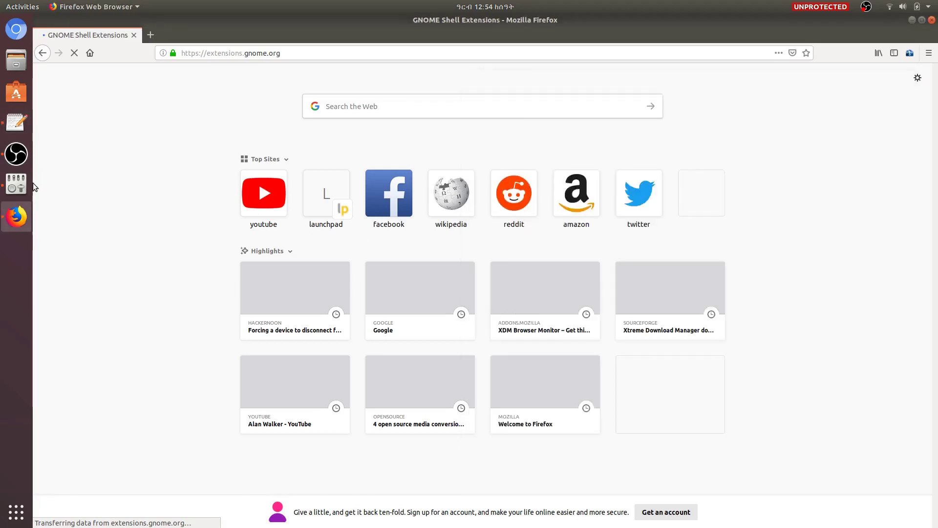
pyautogui.click(28, 183)
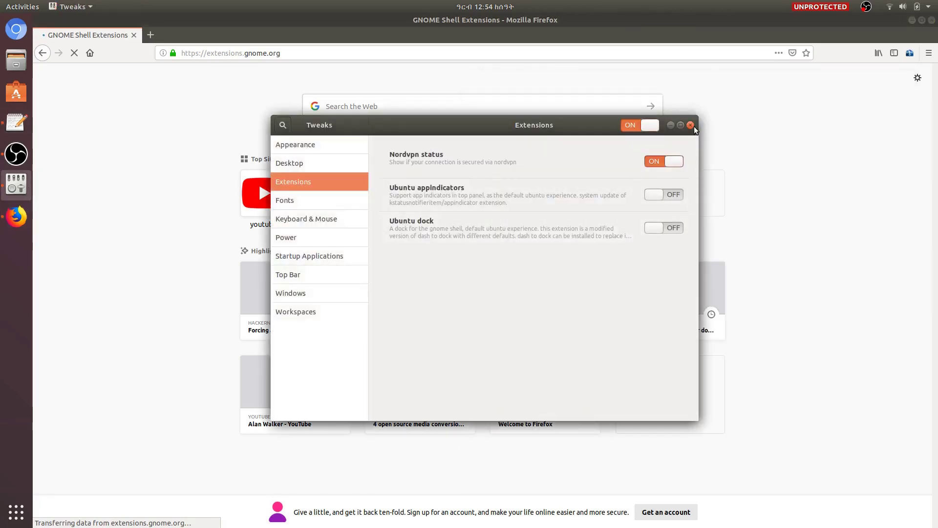
pyautogui.click(690, 126)
# Switch back to the text editor and add the line "after the page loads something like this will appear"
pyautogui.hotkey('alt', 'Tab')
pyautogui.click(552, 261)
pyautogui.write('after the page loads someth')
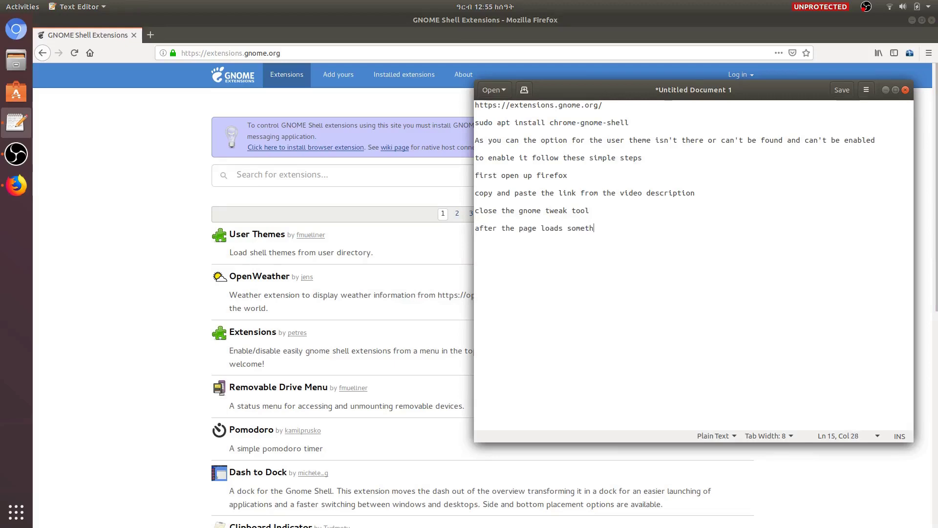
pyautogui.write('ing like this will appear')
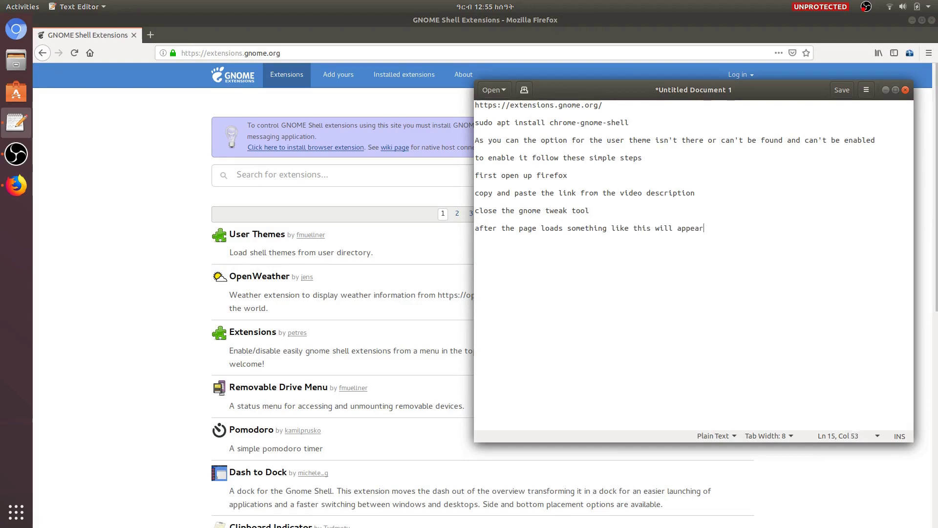
# Start installing the browser extension from the GNOME Shell Extensions page in Firefox and allow the site to install software
pyautogui.click(294, 188)
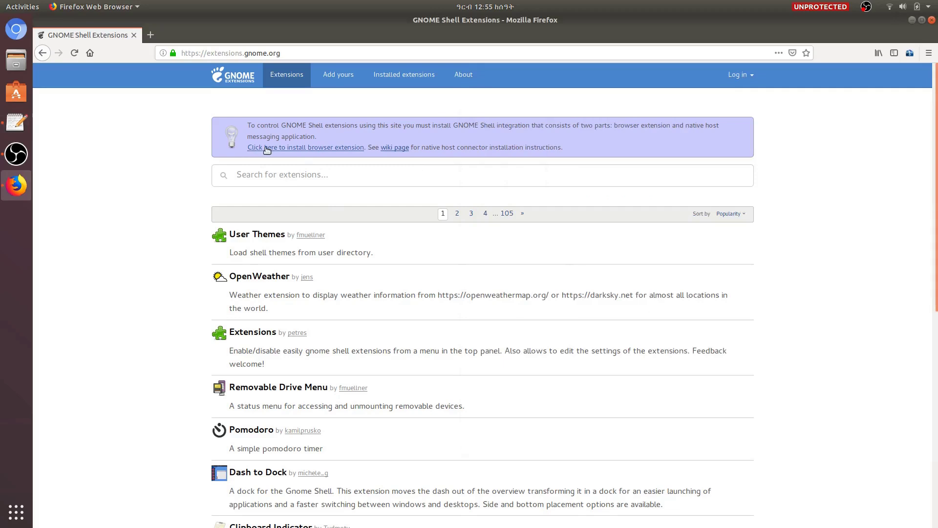
pyautogui.click(310, 149)
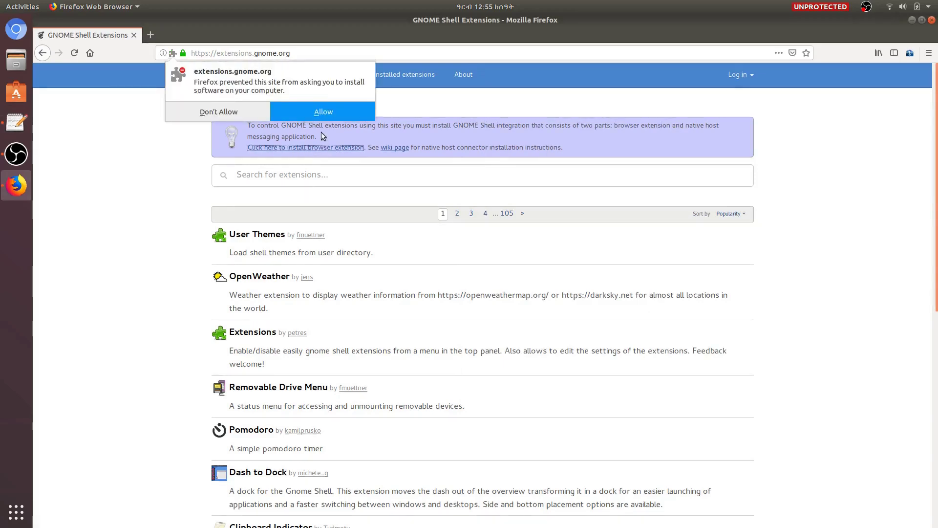
pyautogui.click(327, 114)
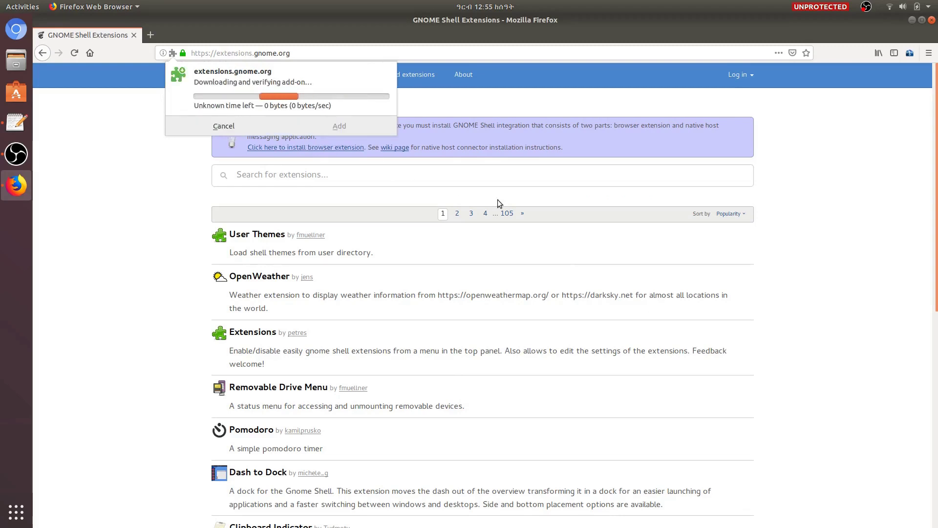
# Switch to the text editor and add the instruction line "let the addon install"
pyautogui.hotkey('alt', 'Tab')
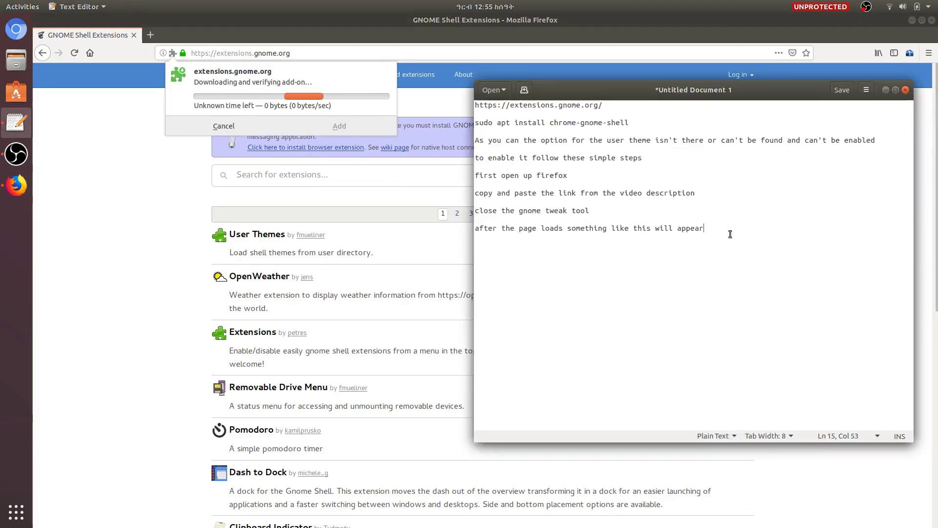
pyautogui.press('Return')
pyautogui.press('Return')
pyautogui.write('let the a')
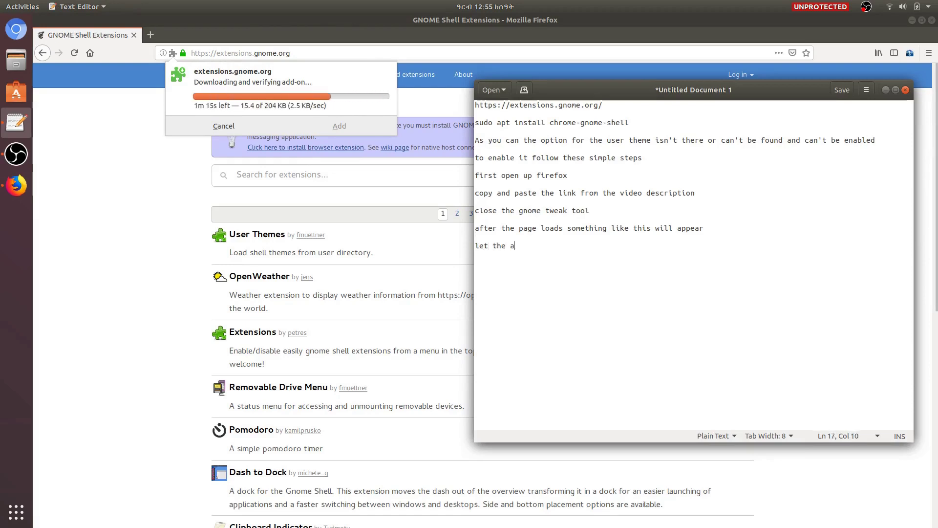
pyautogui.write('ddon instal')
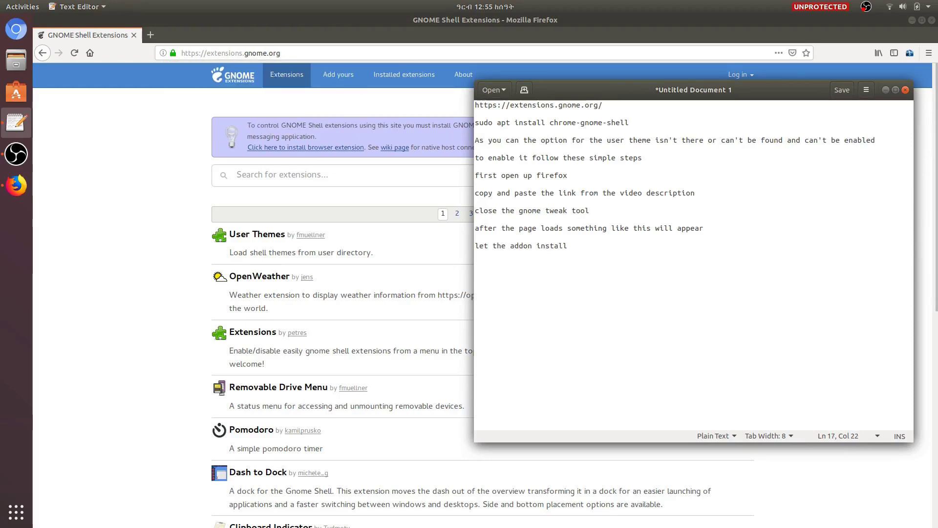
pyautogui.write('l')
# Add the instruction line "now open up terminal" at the end of the note
pyautogui.press('Return')
pyautogui.press('BackSpace')
pyautogui.write('now open up terminal')
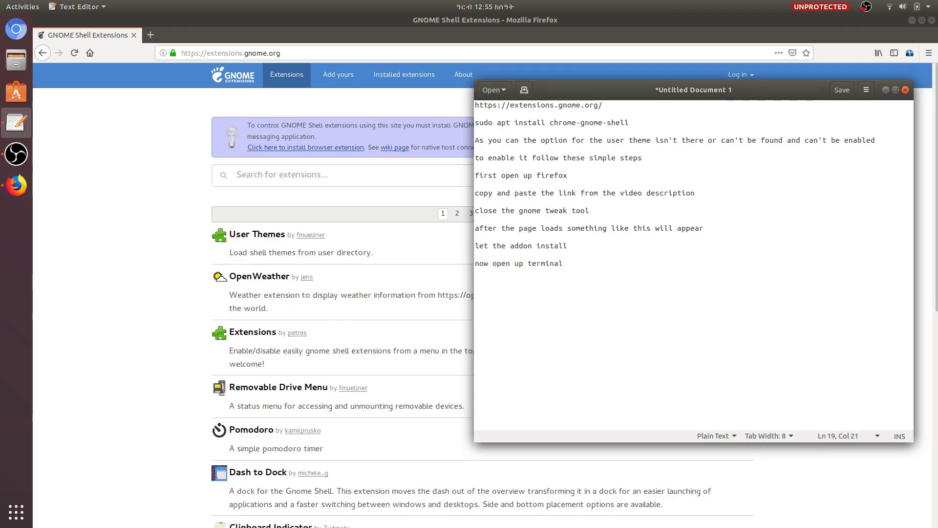
# Find the Terminal application and open a new terminal window
pyautogui.press('super')
pyautogui.write('term')
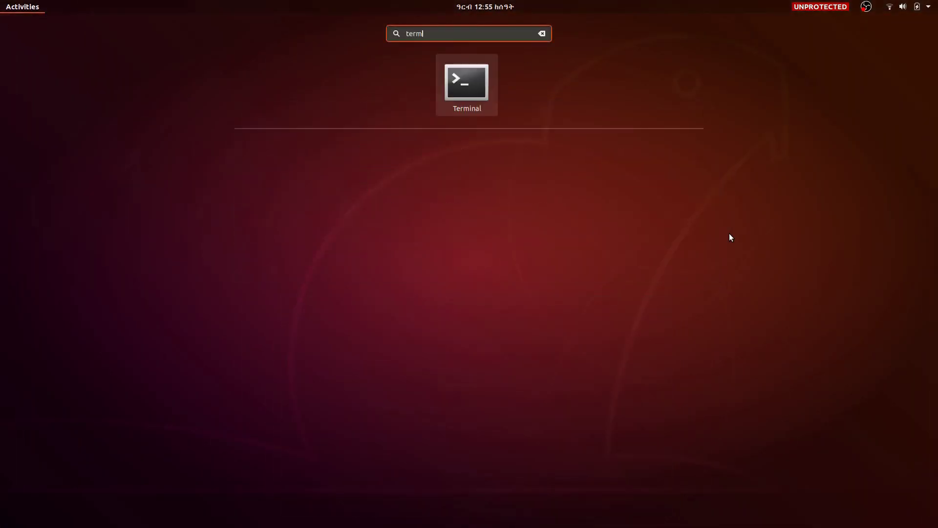
pyautogui.press('Return')
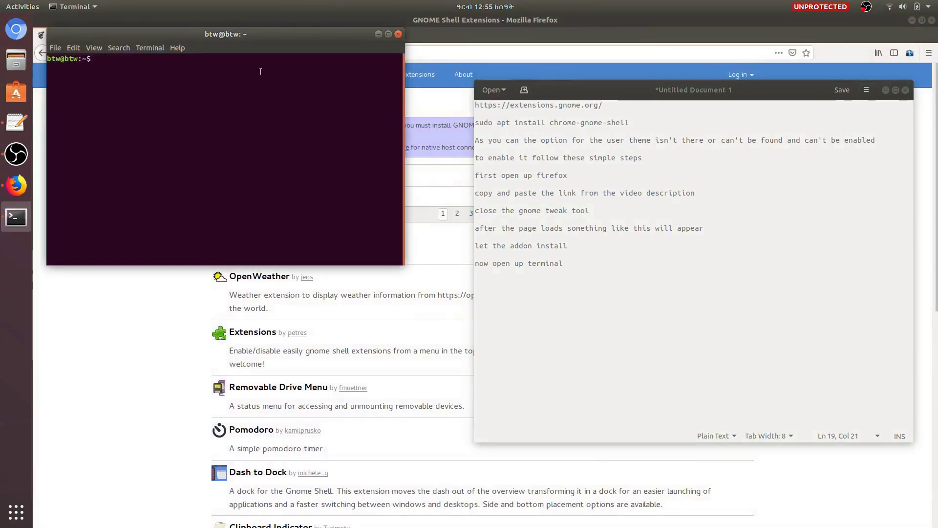
# Copy "sudo apt install chrome-gnome-shell" from the note, run it in the terminal and enter the sudo password
pyautogui.moveTo(624, 125); pyautogui.dragTo(474, 123)
pyautogui.rightClick(484, 123)
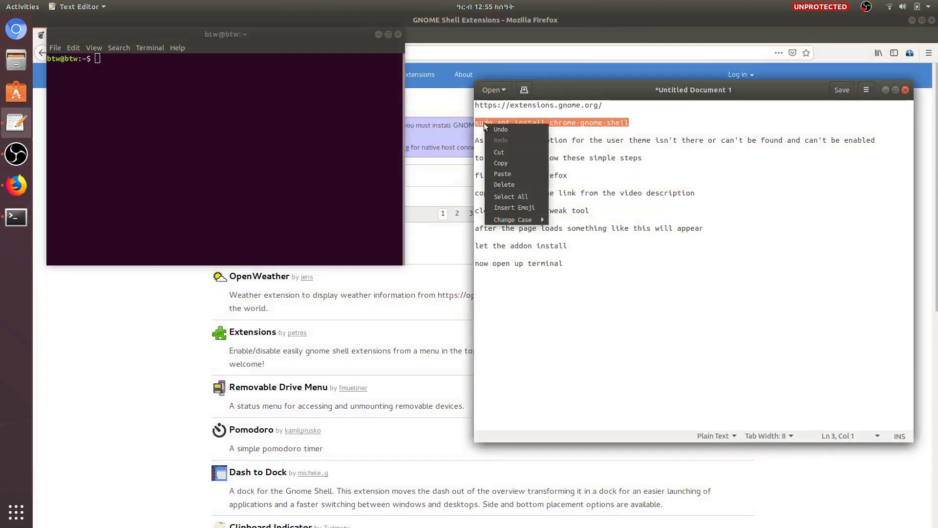
pyautogui.click(514, 159)
pyautogui.click(158, 110)
pyautogui.rightClick(157, 109)
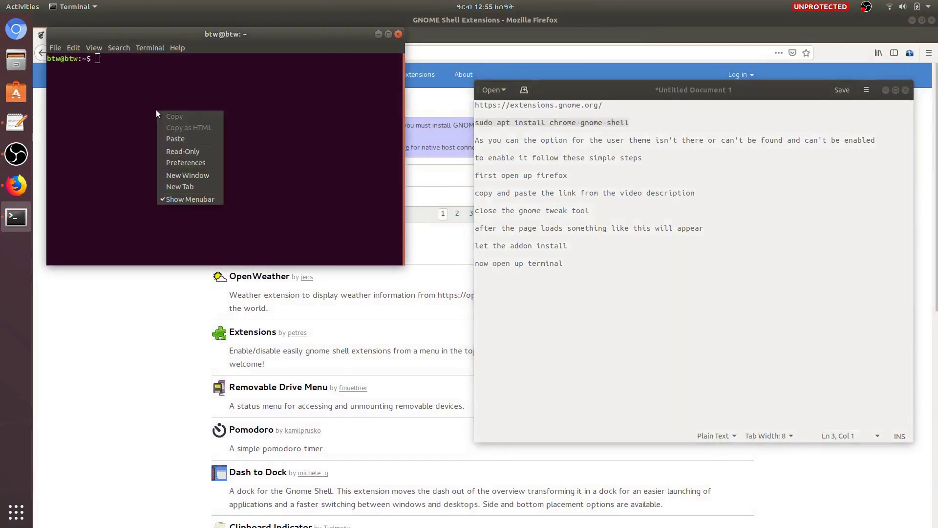
pyautogui.click(177, 135)
pyautogui.press('Return')
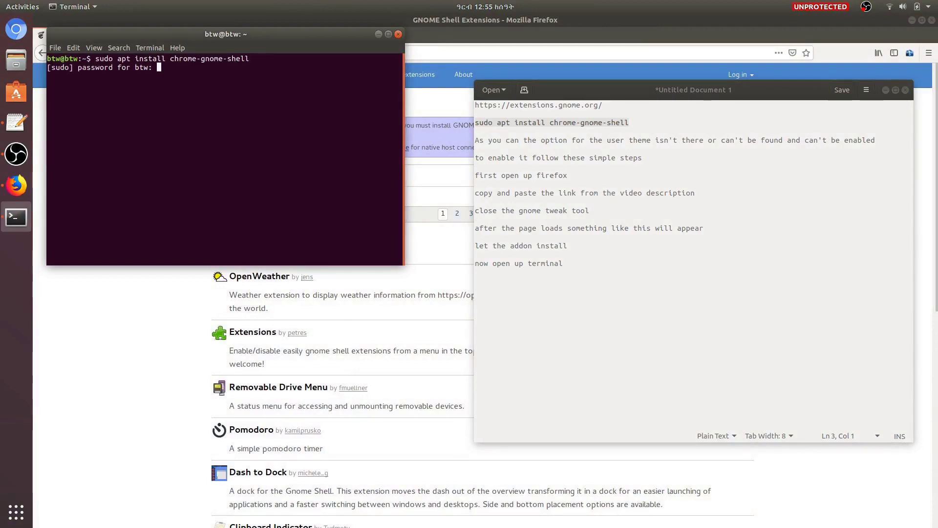
pyautogui.press('Return')
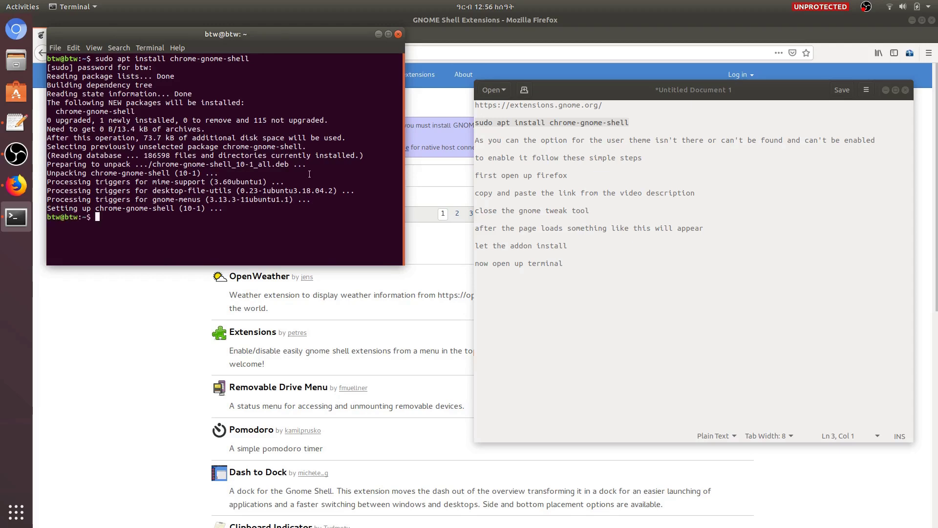
# Approve adding the GNOME Shell integration add-on to Firefox and dismiss its confirmation
pyautogui.hotkey('alt', 'Tab')
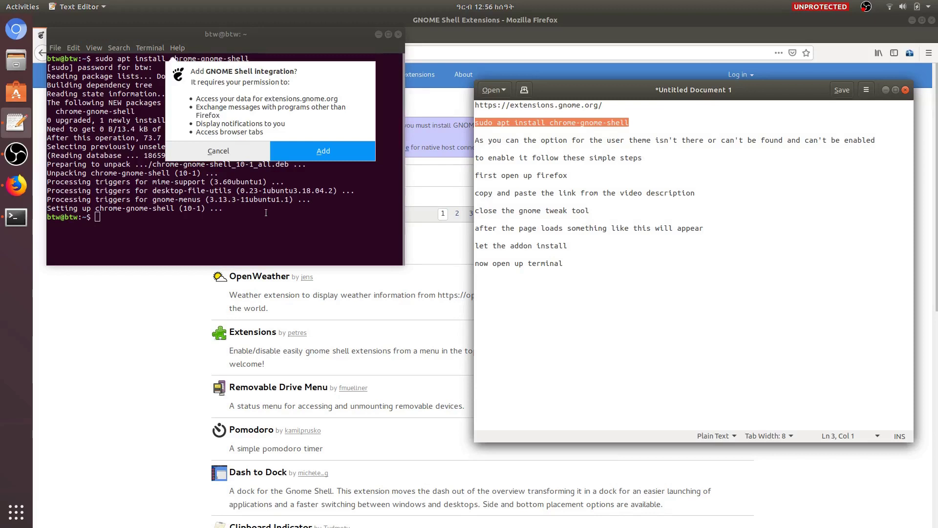
pyautogui.click(327, 153)
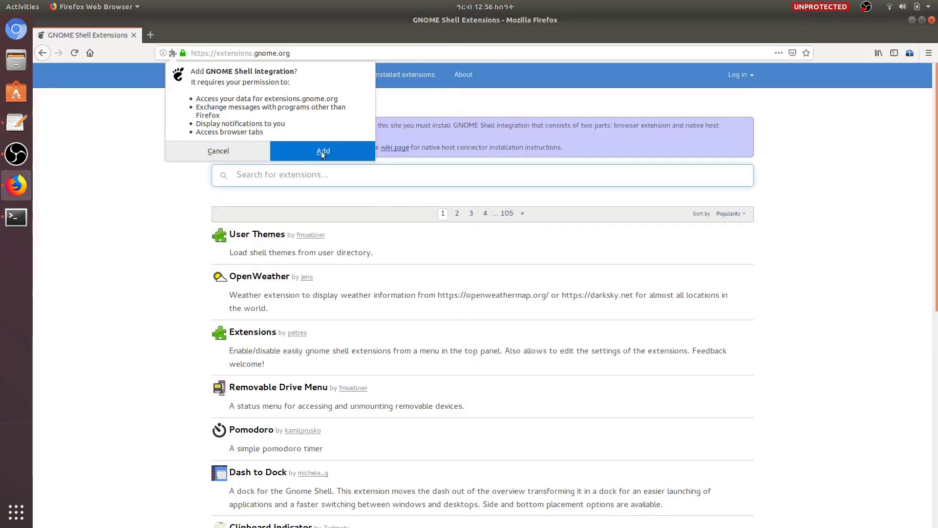
pyautogui.click(323, 151)
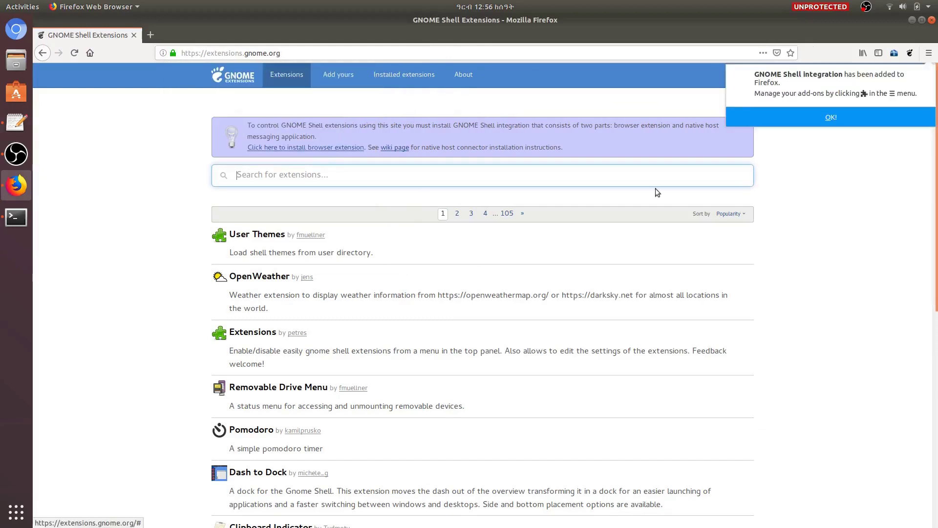
pyautogui.click(861, 116)
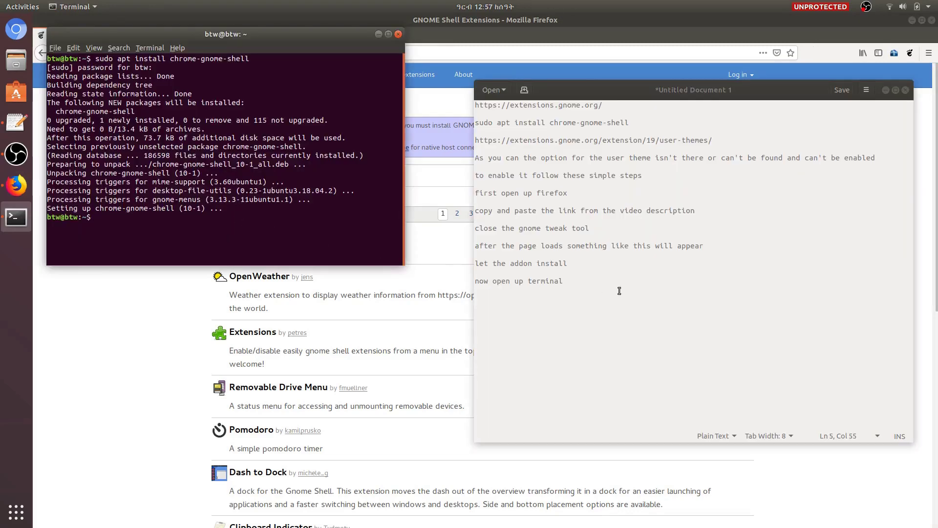
pyautogui.click(638, 286)
pyautogui.press('Return')
pyautogui.press('Return')
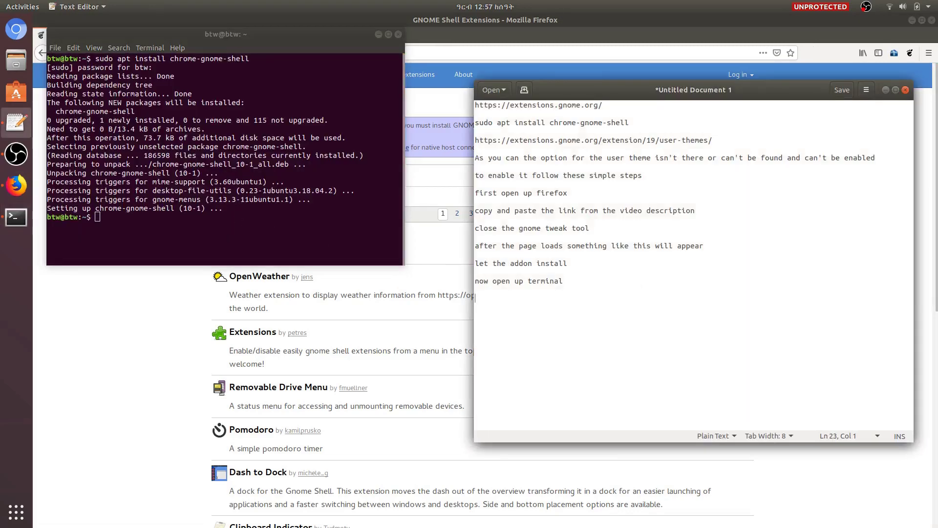
pyautogui.moveTo(735, 143); pyautogui.dragTo(482, 142)
pyautogui.rightClick(482, 142)
pyautogui.click(509, 181)
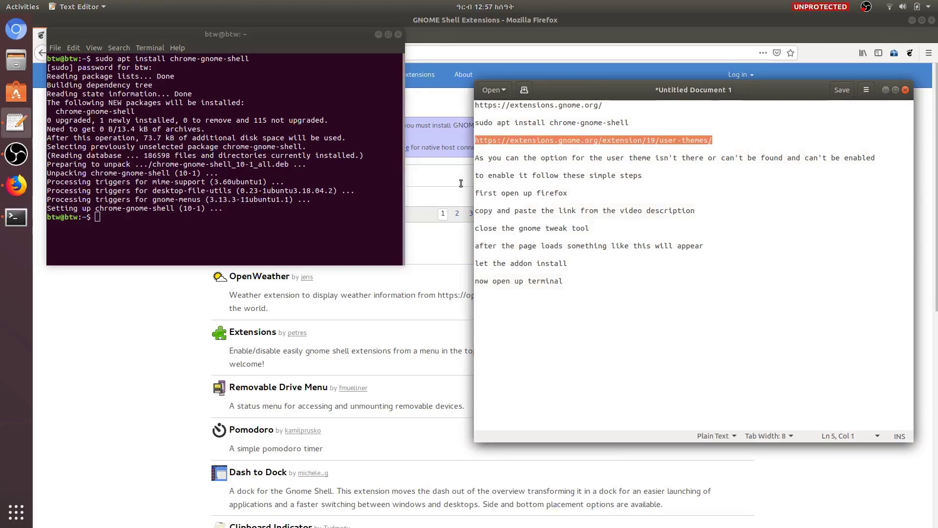
# Switch to Firefox, open the copied User Themes link in a new tab and install the User Themes extension
pyautogui.click(448, 192)
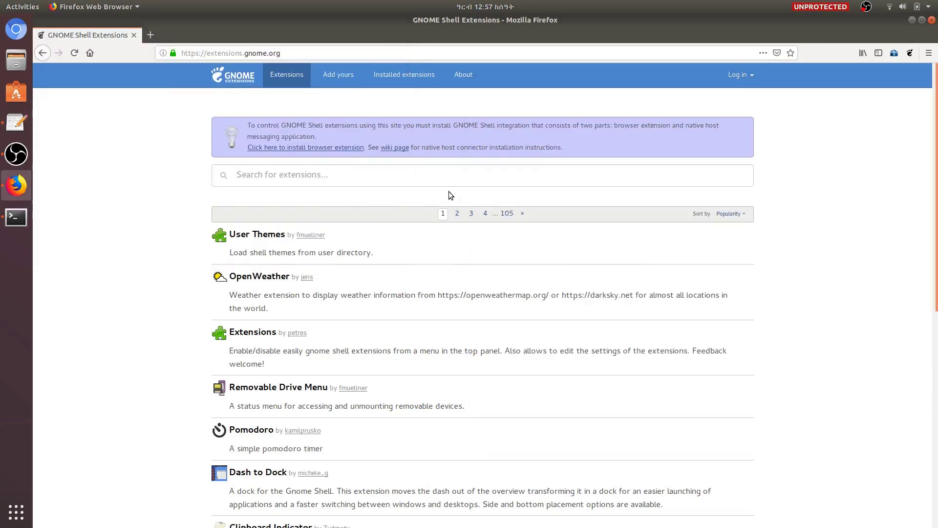
pyautogui.click(152, 35)
pyautogui.hotkey('ctrl', 'v')
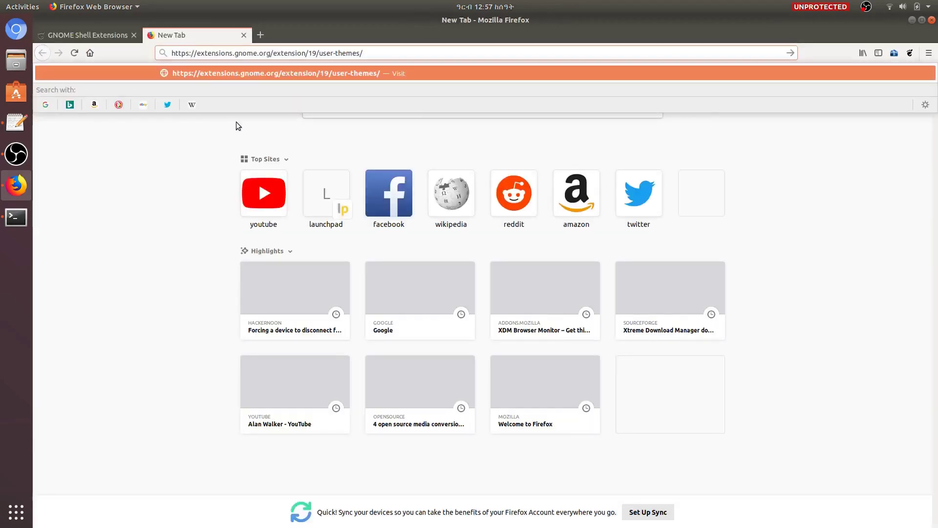
pyautogui.press('Return')
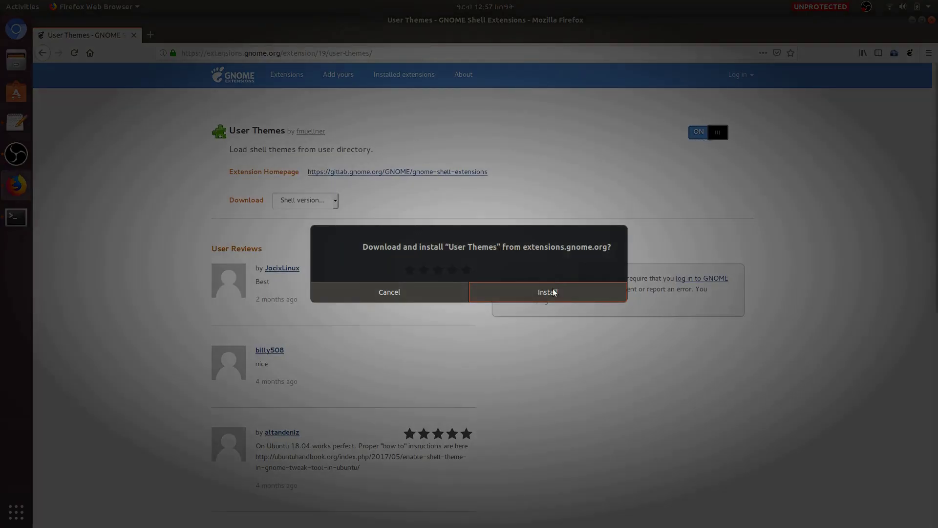
pyautogui.click(553, 290)
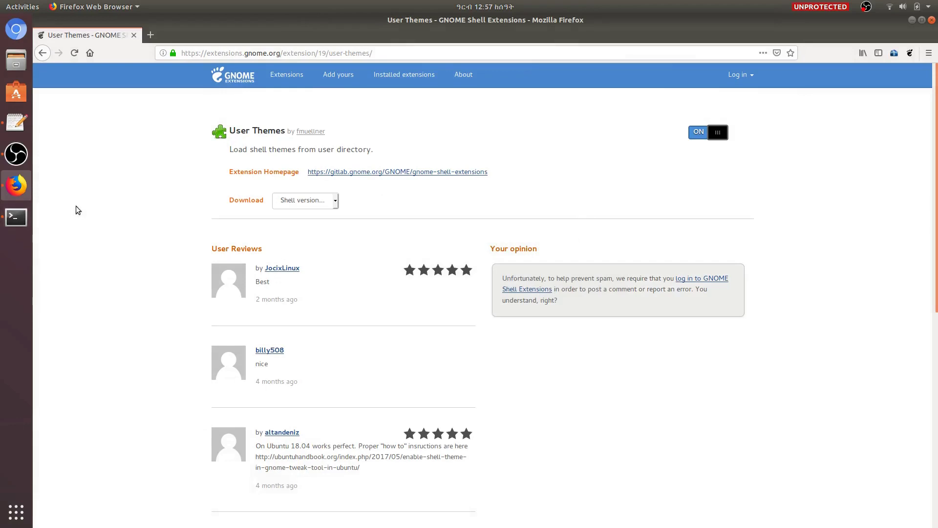
# Switch to the text editor and add the instruction line "after that open gnome tweak tool" at the end of the note
pyautogui.click(17, 122)
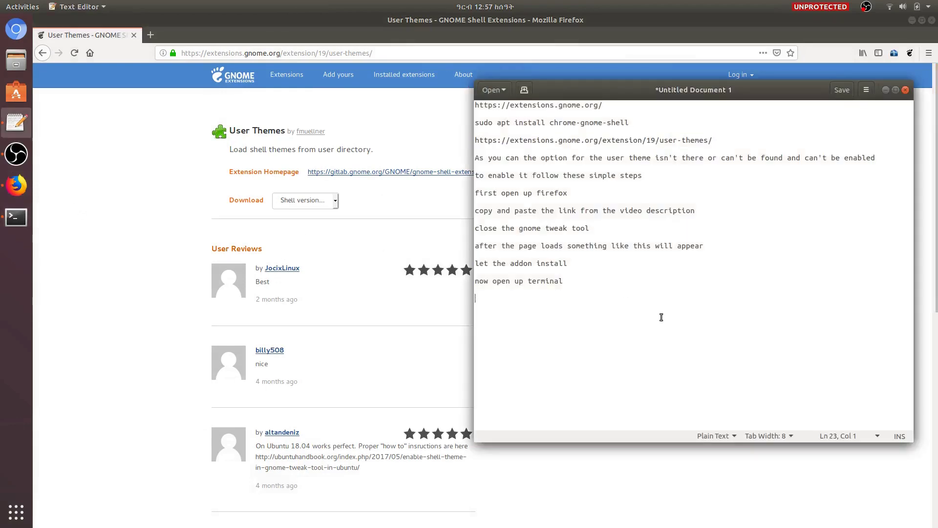
pyautogui.write('after that open')
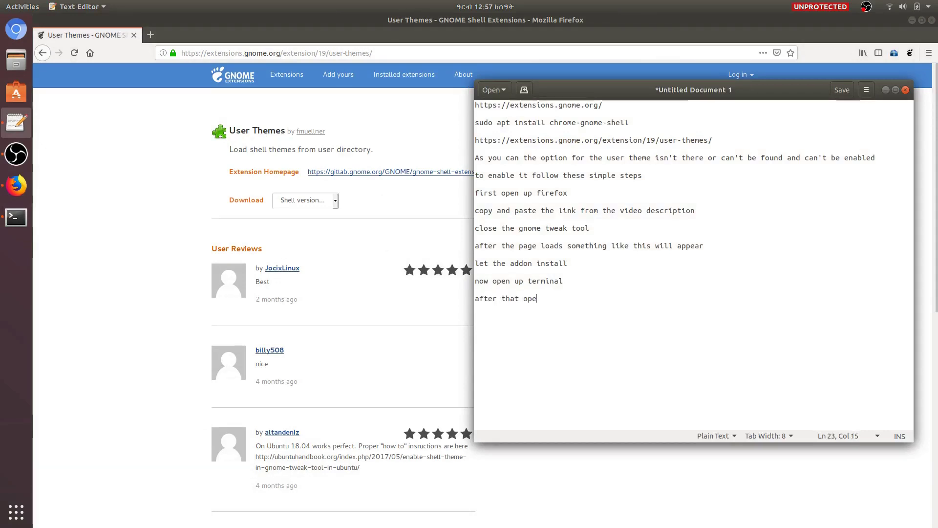
pyautogui.write('gnome tweak tool')
# Find and launch Tweaks, and check the User themes entry in its Extensions settings
pyautogui.press('super')
pyautogui.write('twea')
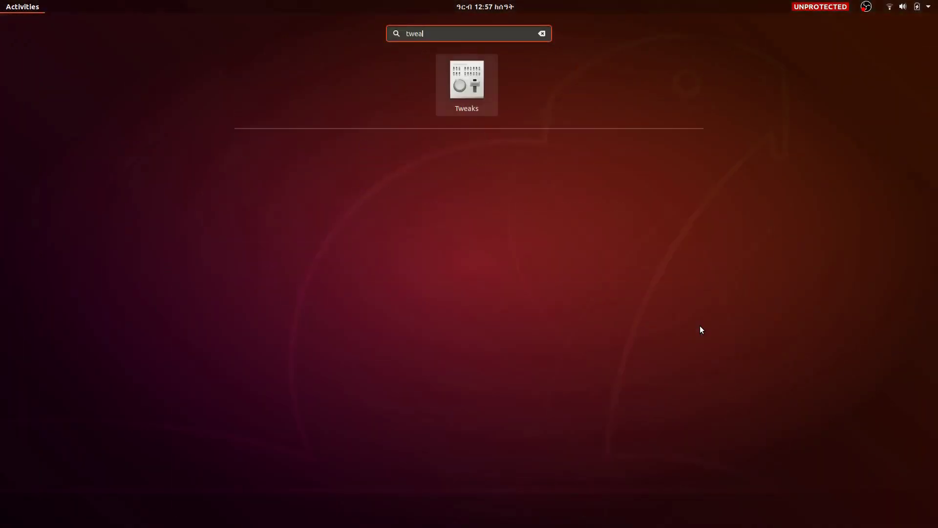
pyautogui.press('Return')
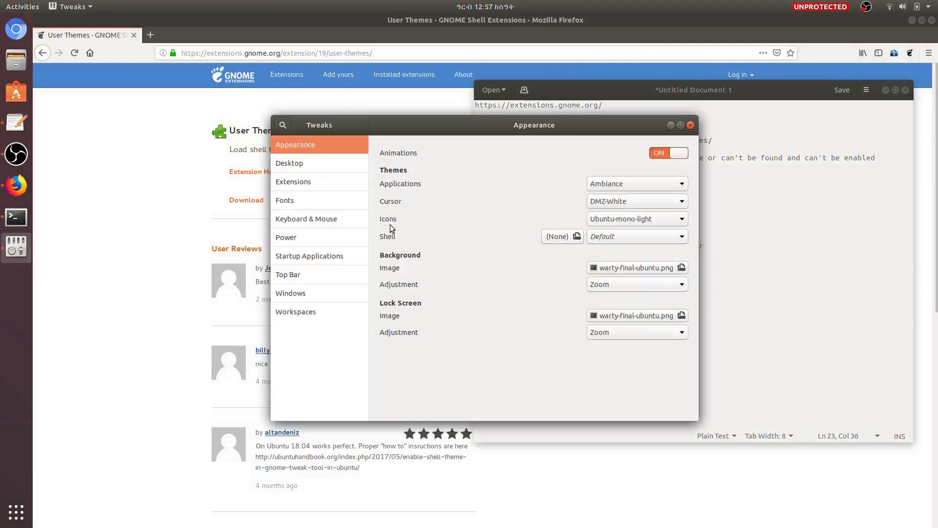
pyautogui.click(326, 183)
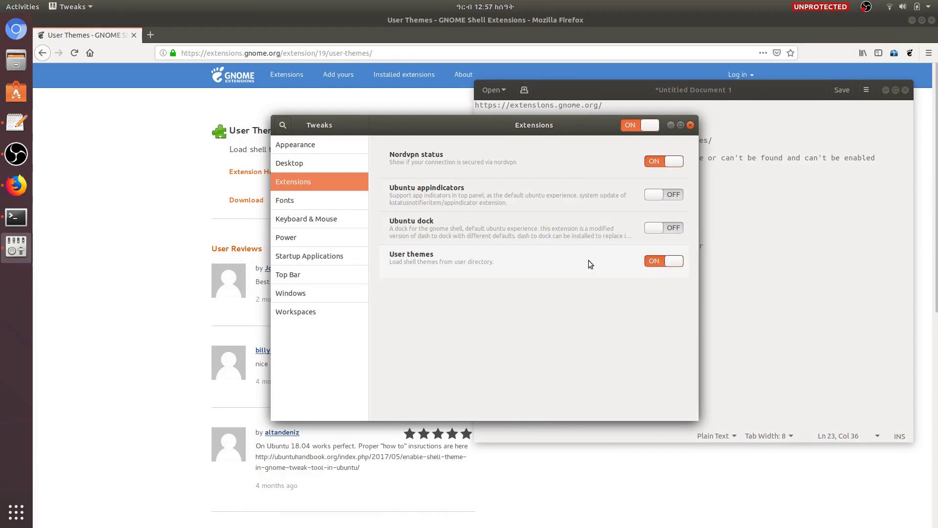
# Examine the choices for the Shell theme in the Appearance settings of Tweaks
pyautogui.click(330, 147)
pyautogui.click(638, 236)
pyautogui.click(637, 237)
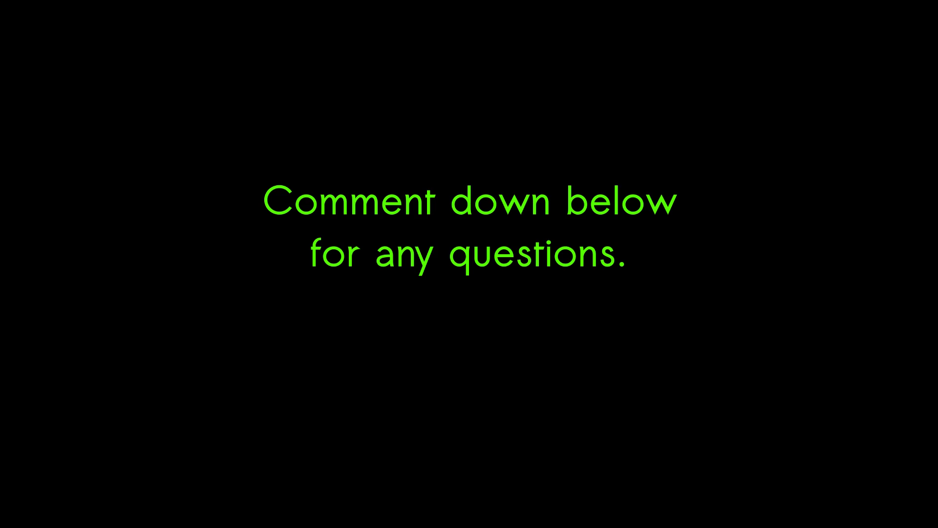